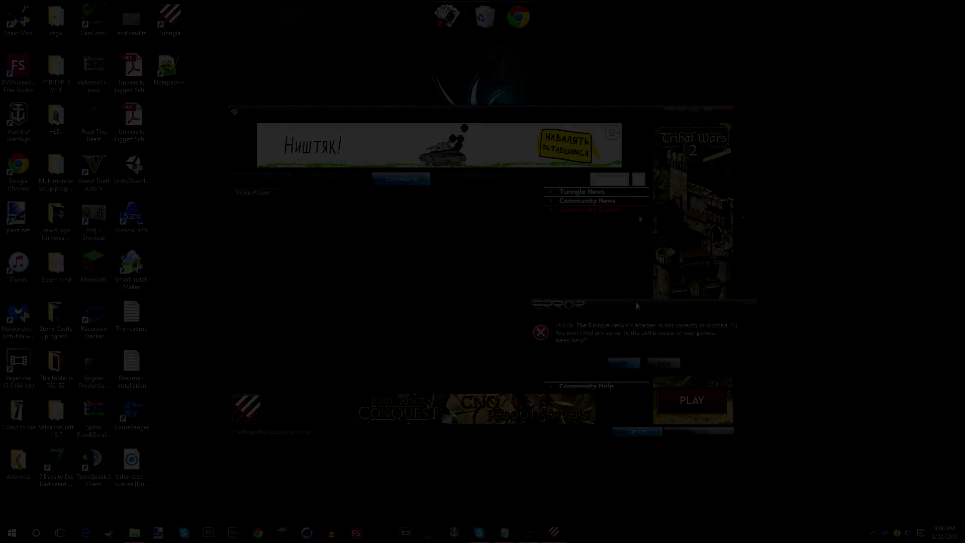
Step: Dismiss Tunngle's adapter-priority error message
drag(438, 253, 513, 251)
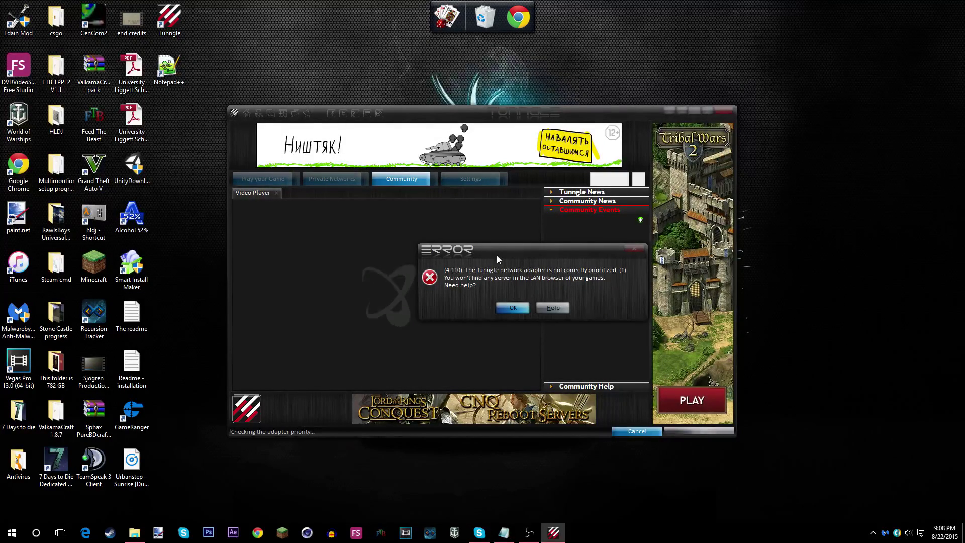
drag(523, 271, 451, 247)
click(471, 304)
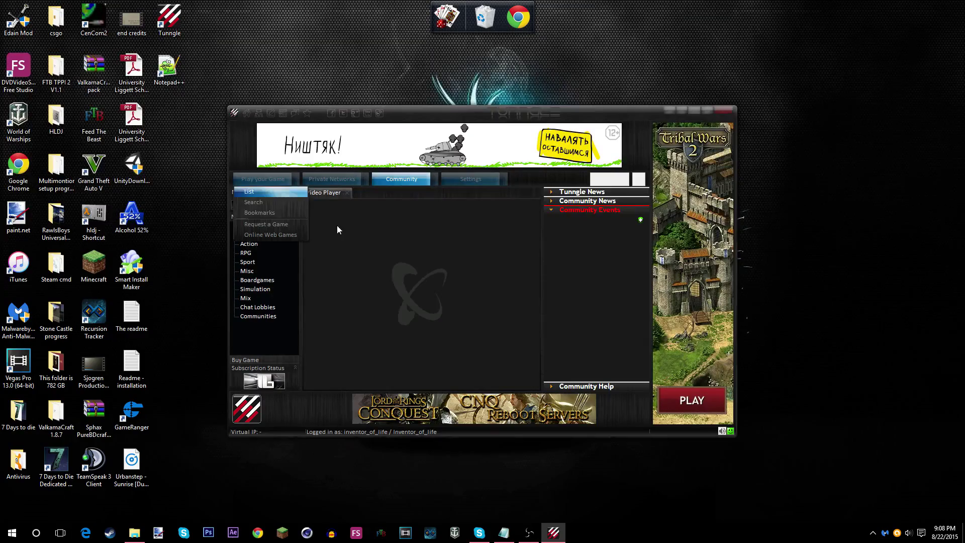
Step: In the game network list, close the sponsor popup, sort by players online, and join Counter-Strike 1.6
click(267, 192)
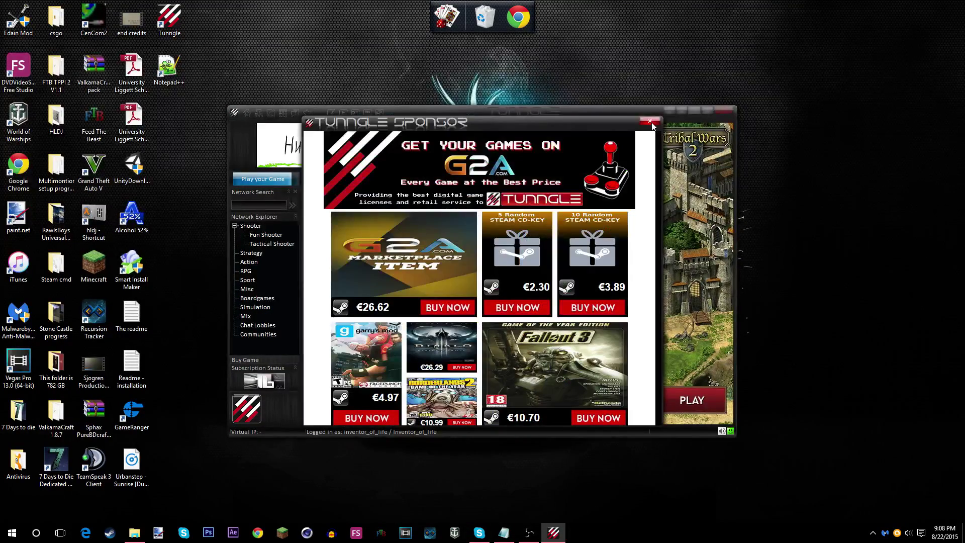
click(651, 122)
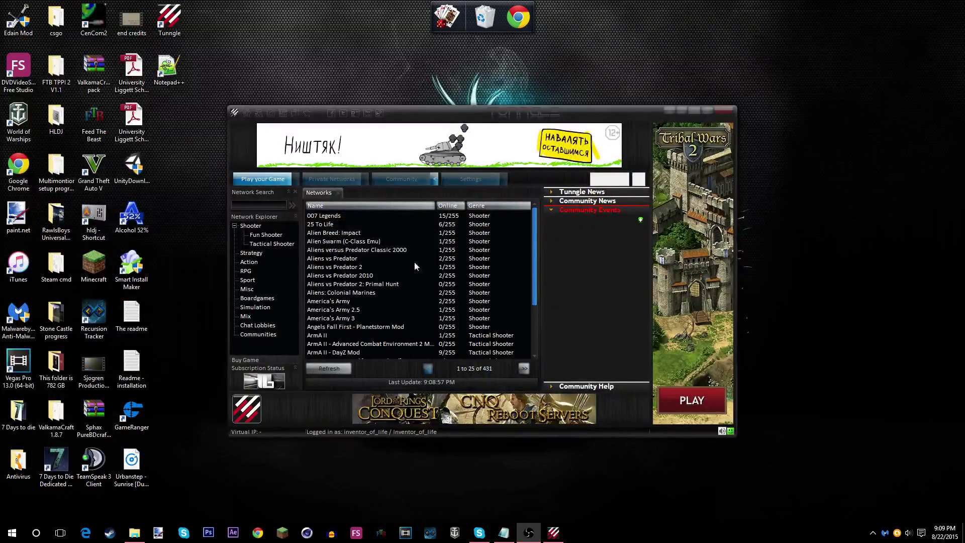
drag(536, 289, 529, 348)
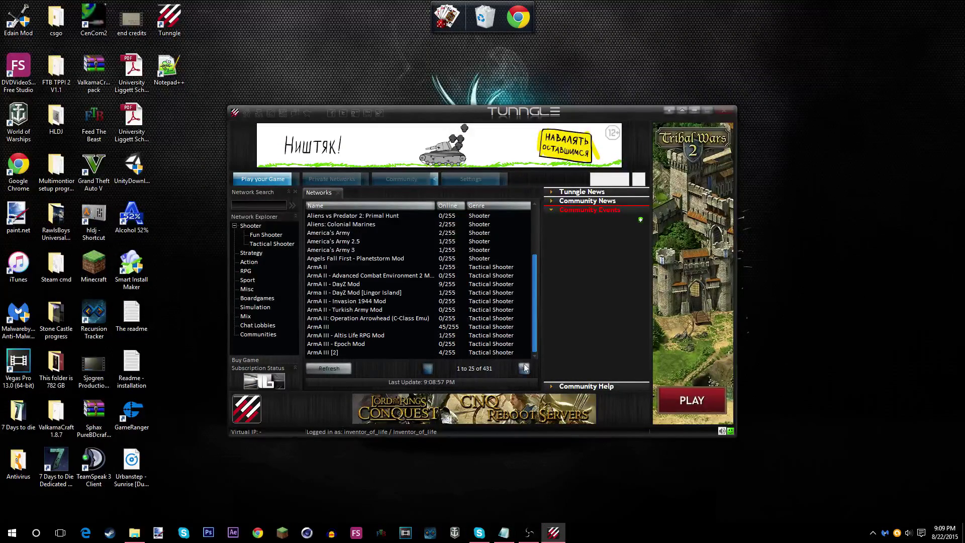
click(524, 368)
click(452, 207)
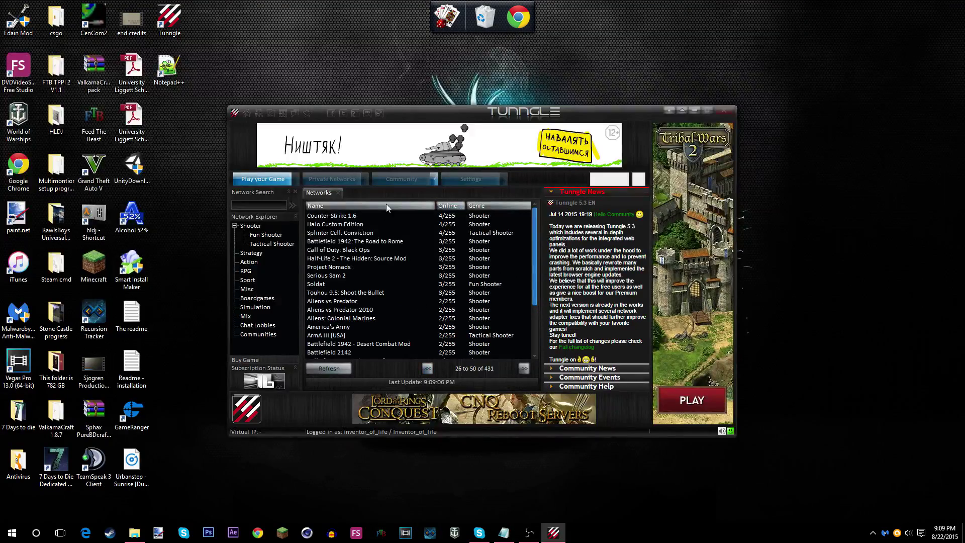
double_click(371, 216)
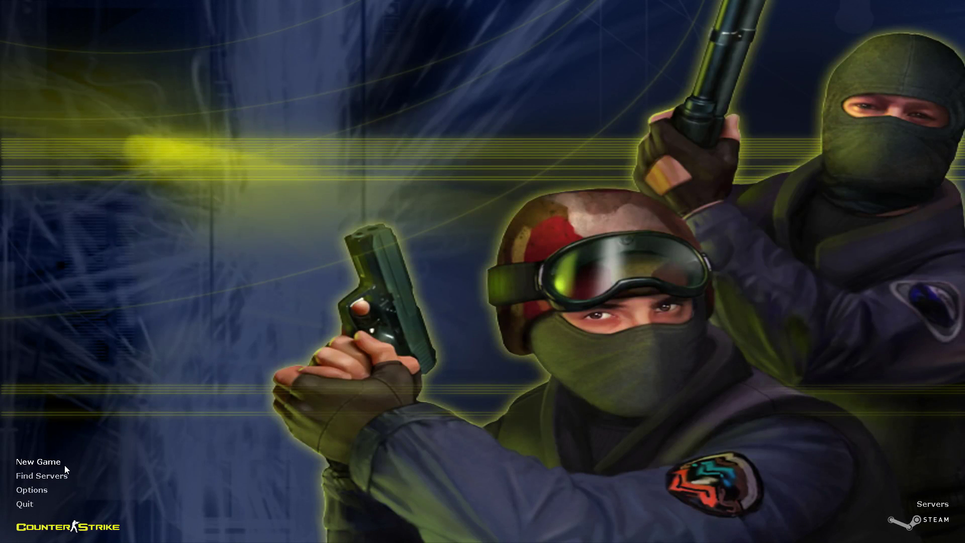
Step: Search for LAN servers in Counter-Strike, find none, and close the server browser
click(65, 474)
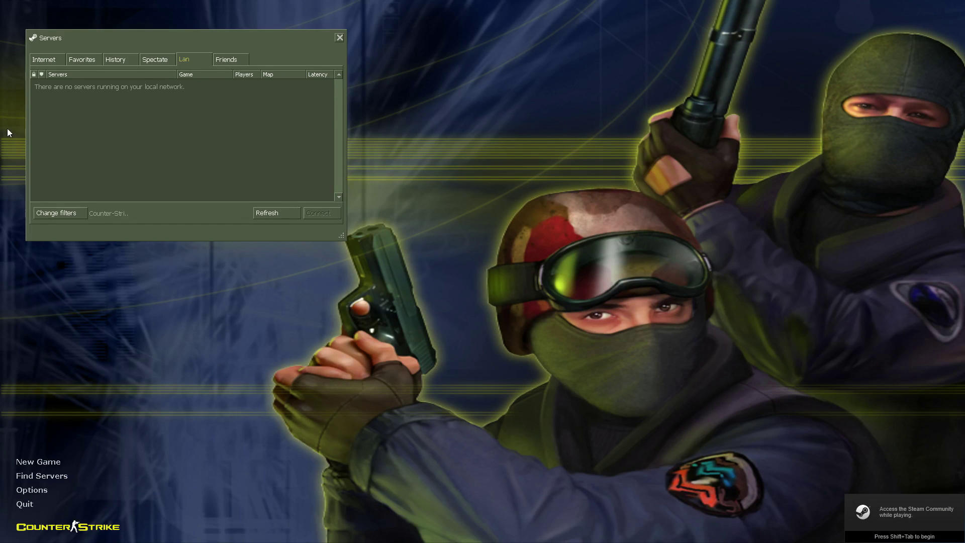
click(340, 38)
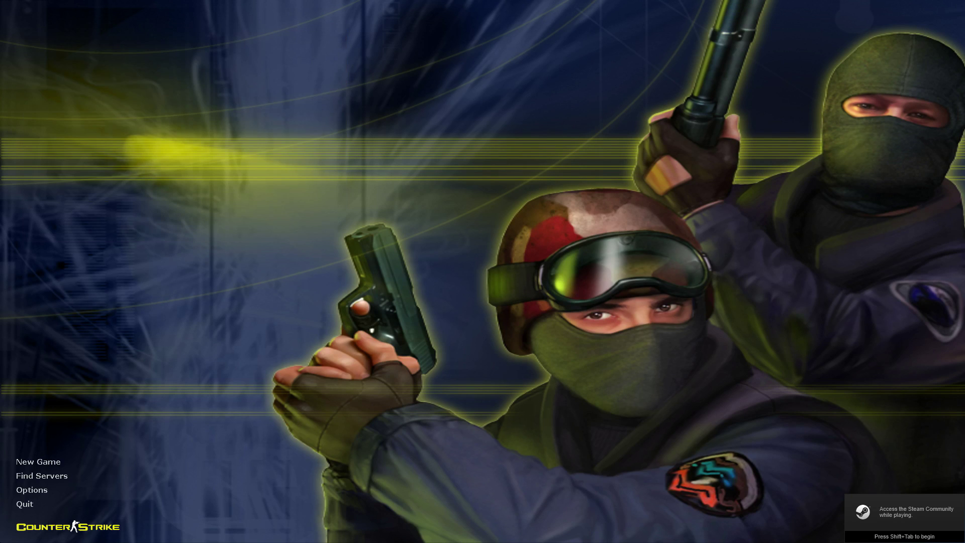
Step: Quit Counter-Strike, then close Tunngle and confirm with Yes
click(25, 505)
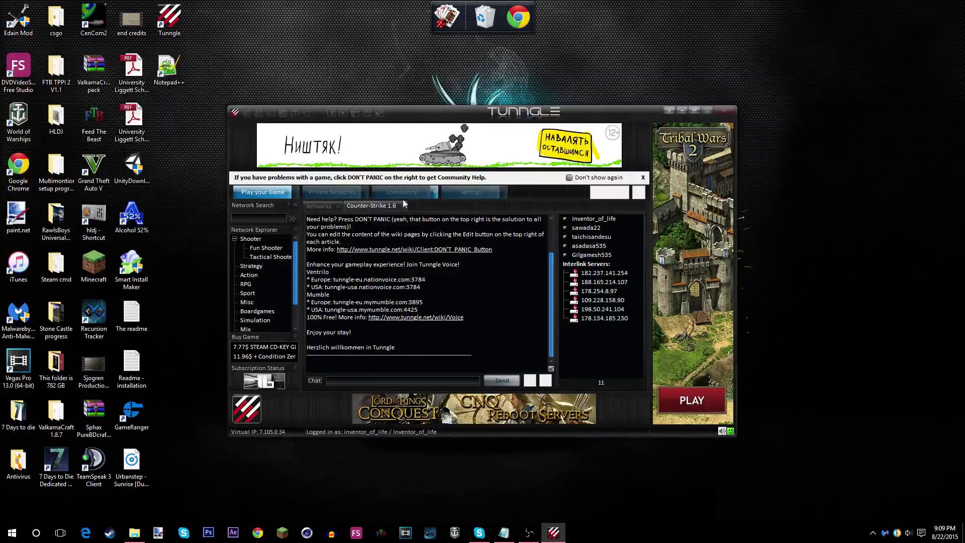
click(729, 112)
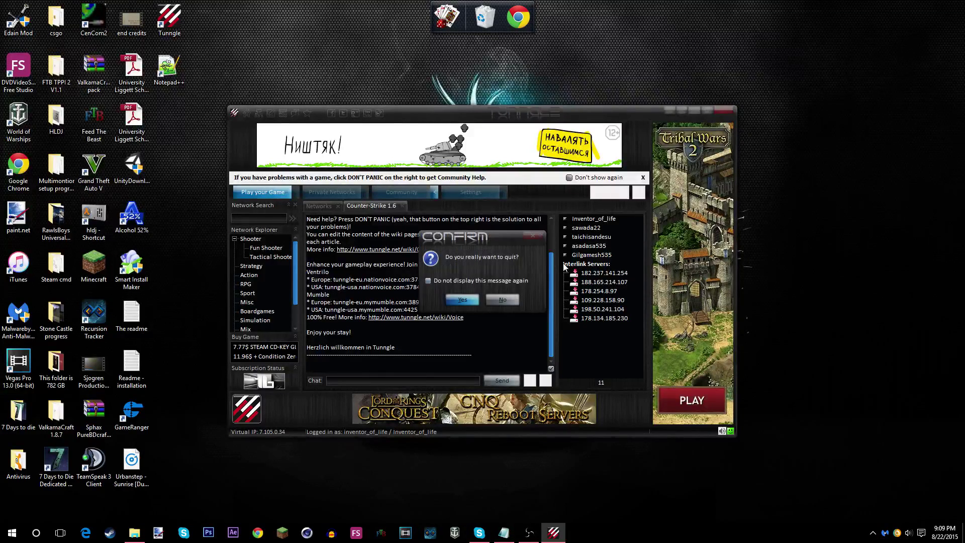
click(462, 300)
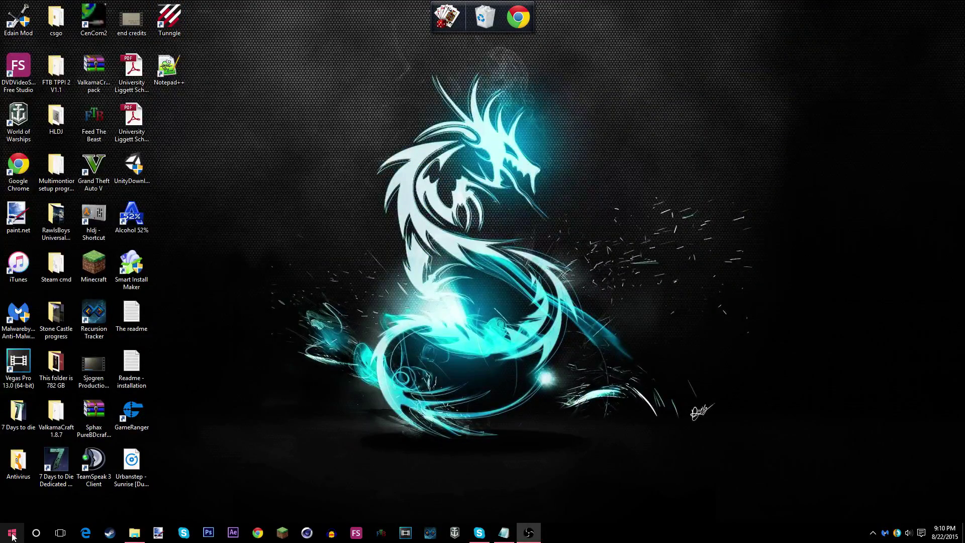
Step: Open the adapter connection order under Network Connections' Advanced Settings via a 'network con' search
key(super)
text(net)
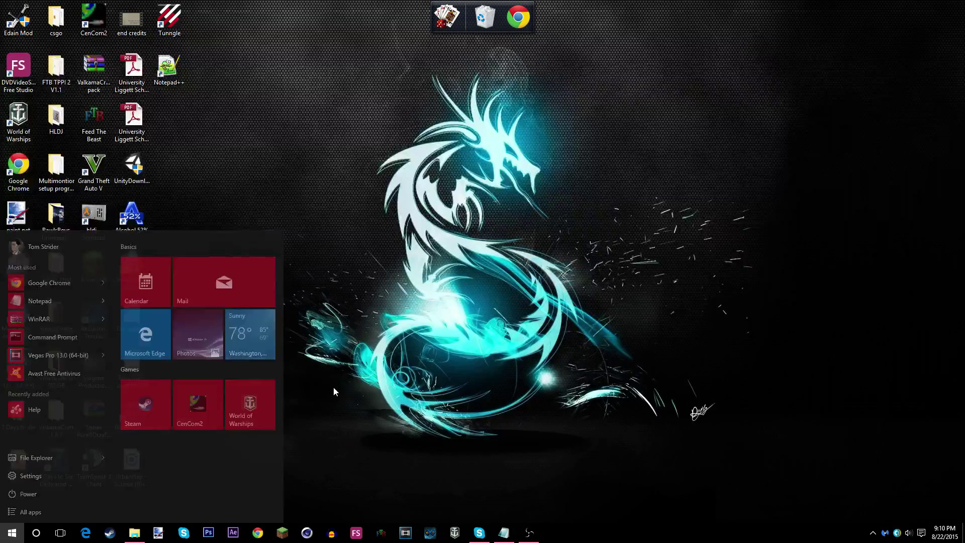
text(work)
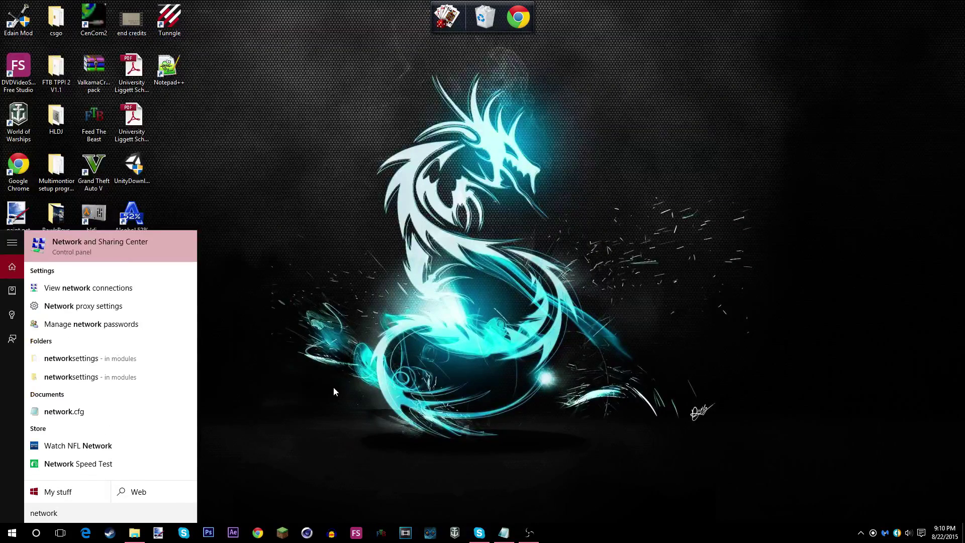
text( con)
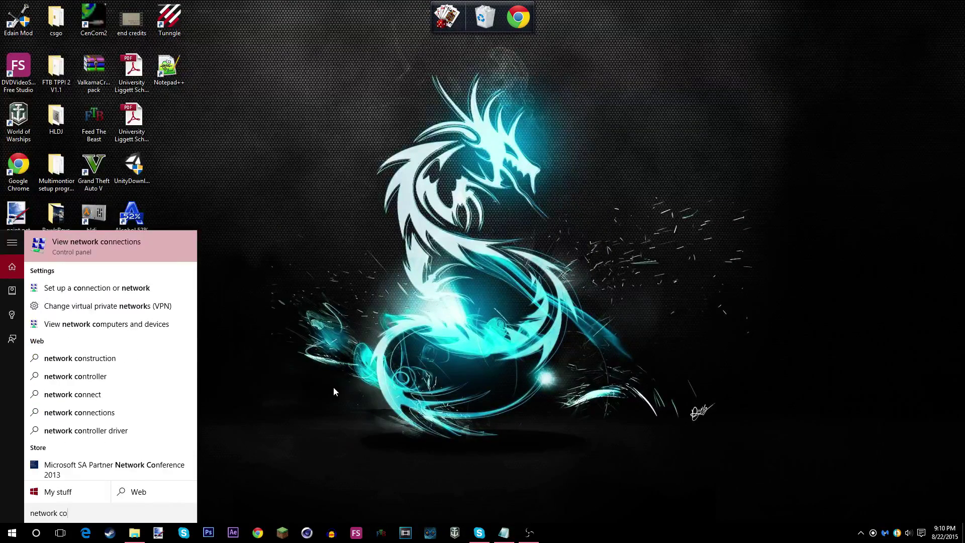
key(Return)
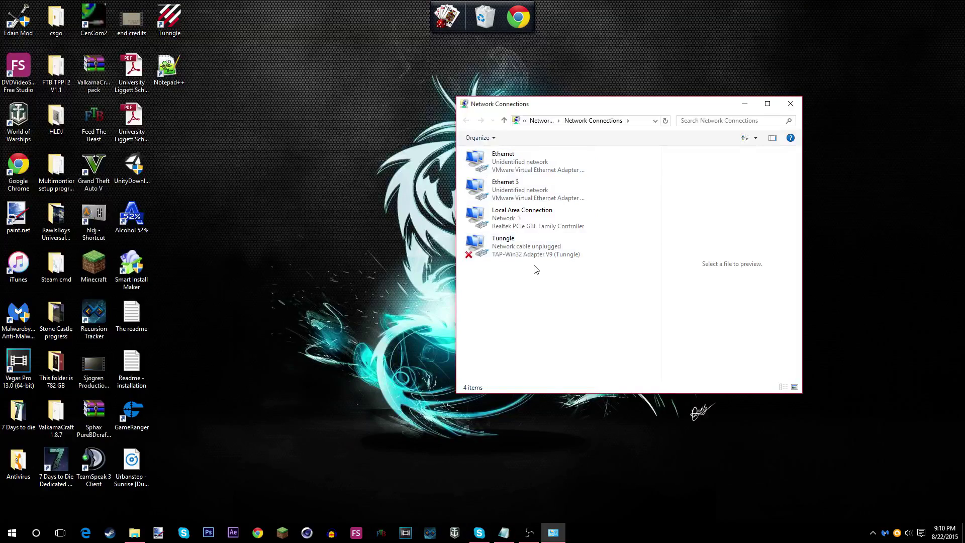
key(alt)
click(553, 135)
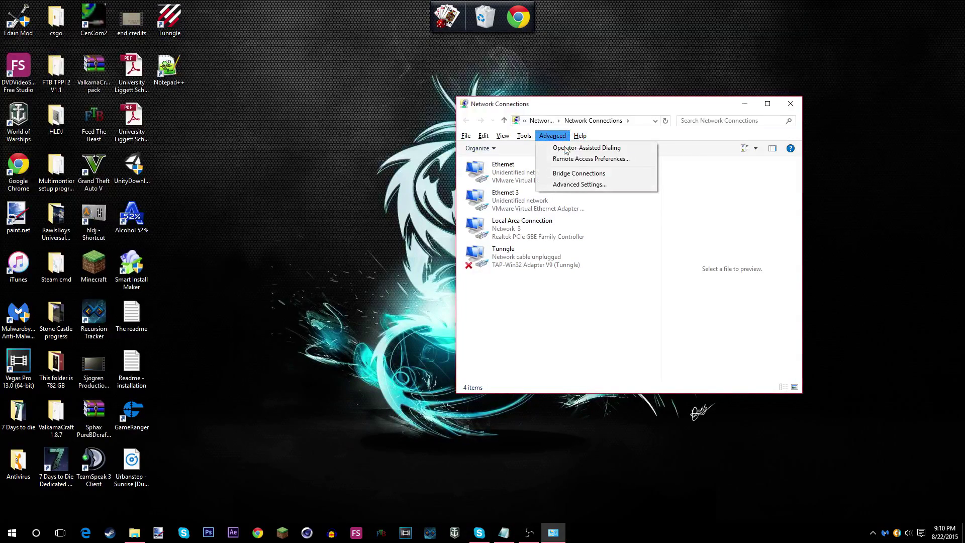
click(581, 184)
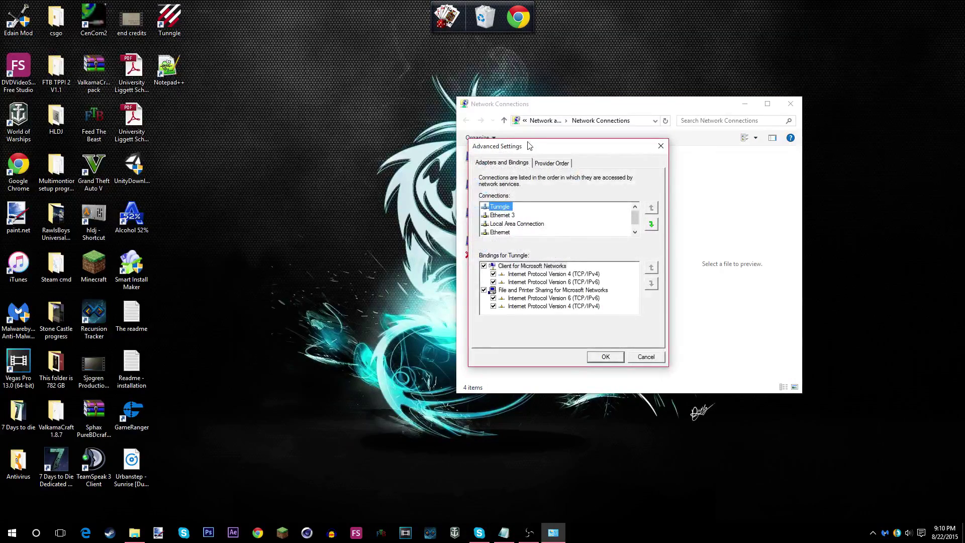
Step: Move Local Area Connection to the top of the adapter order and relaunch Tunngle
drag(529, 145, 591, 150)
click(713, 228)
click(714, 229)
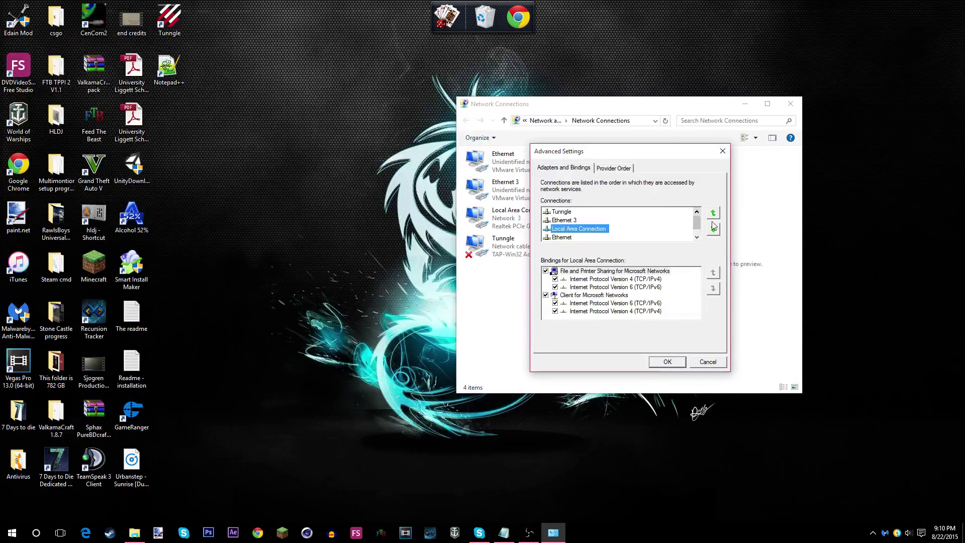
click(713, 214)
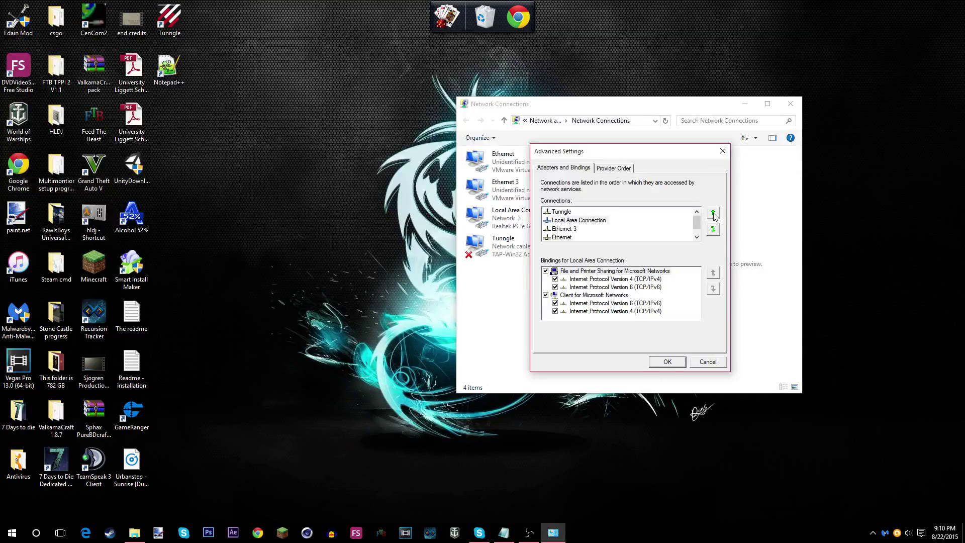
click(713, 213)
drag(617, 159, 776, 158)
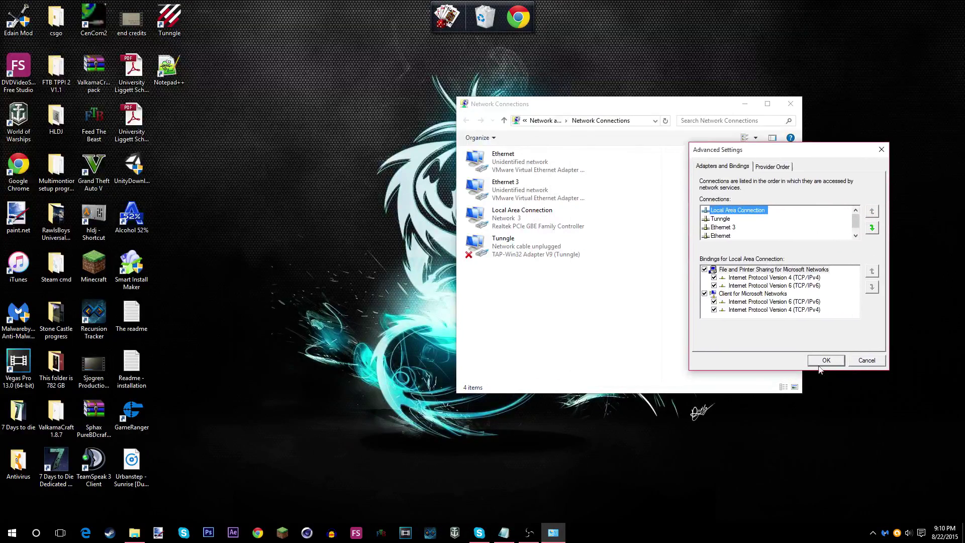
double_click(180, 35)
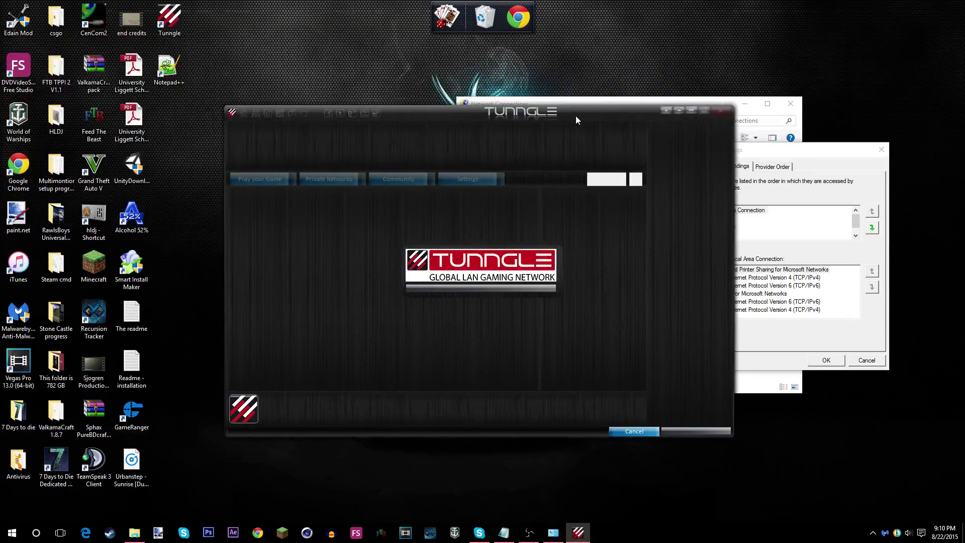
Step: Log in to Tunngle, confirm the new adapter order with OK, and minimize Network Connections
drag(576, 119, 526, 98)
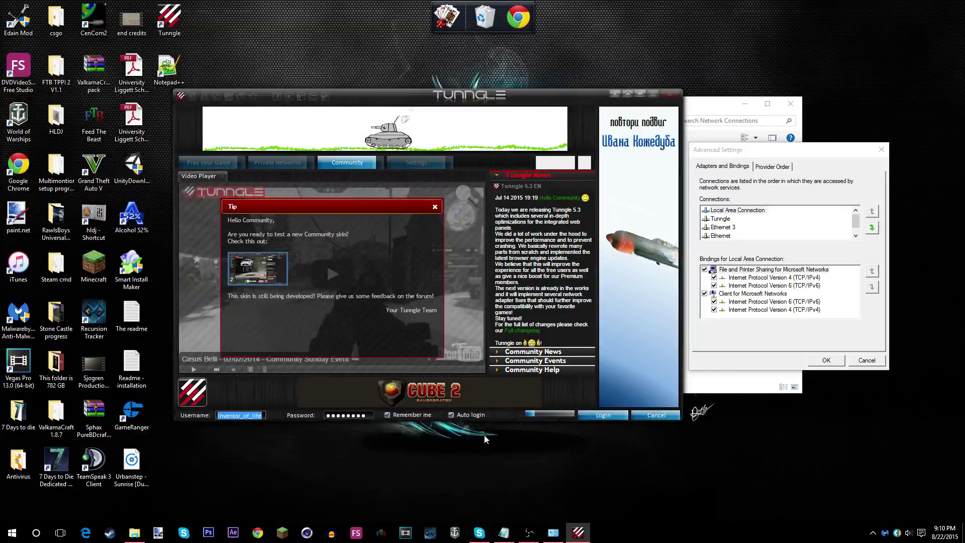
click(604, 416)
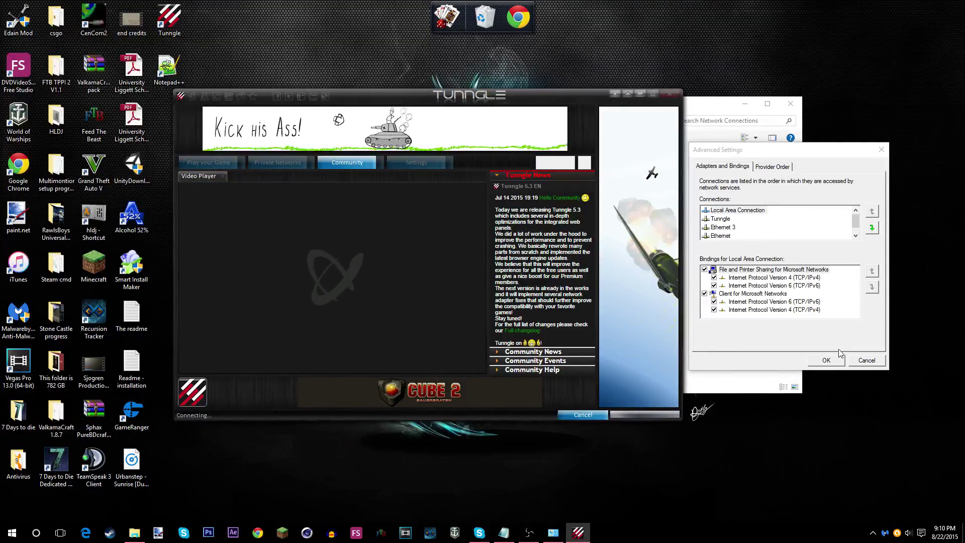
click(828, 360)
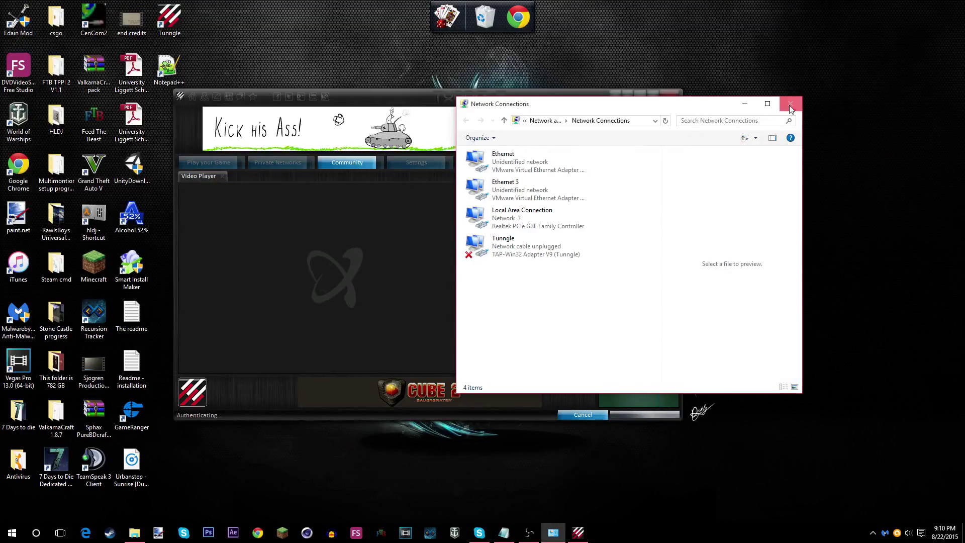
click(746, 104)
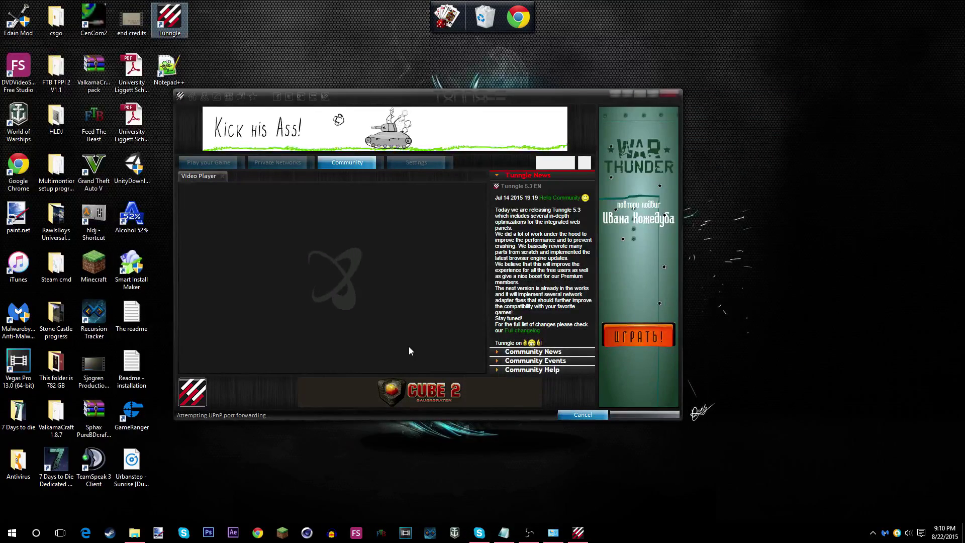
Step: Restore Network Connections and reopen its Advanced Settings for adapter order
click(564, 533)
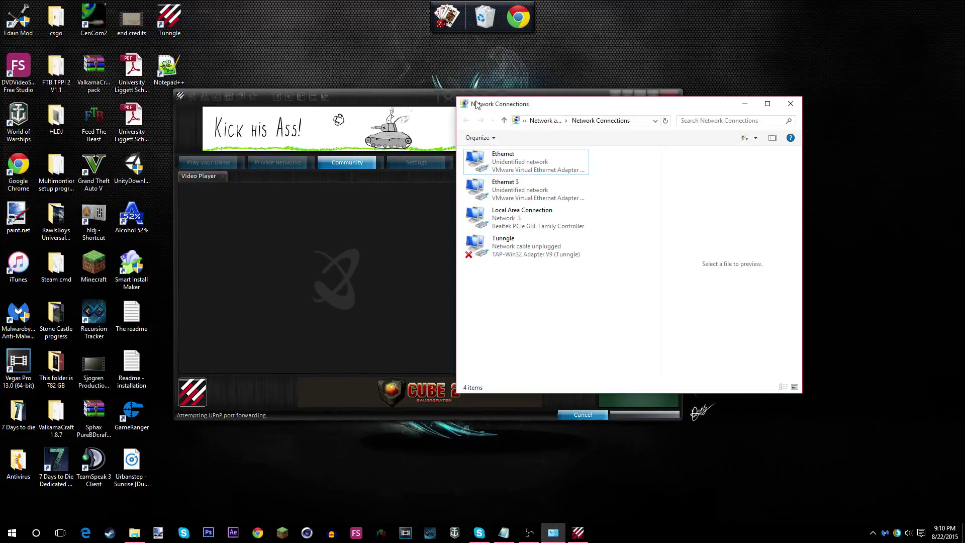
drag(512, 102, 272, 210)
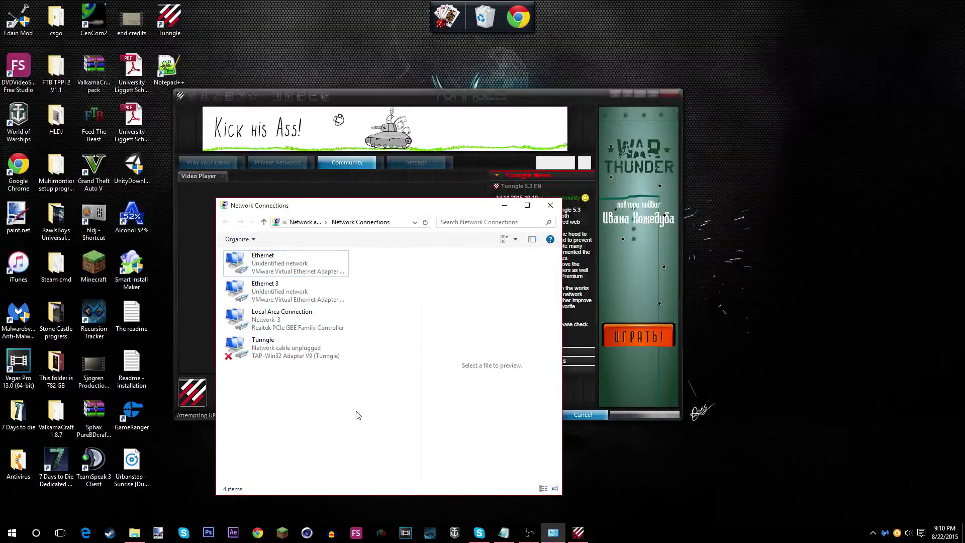
key(alt)
click(314, 238)
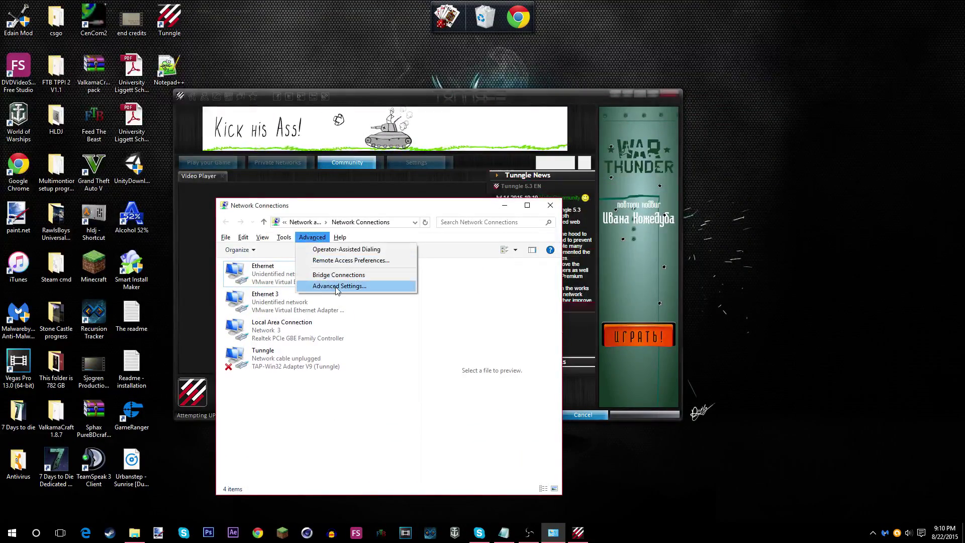
click(340, 286)
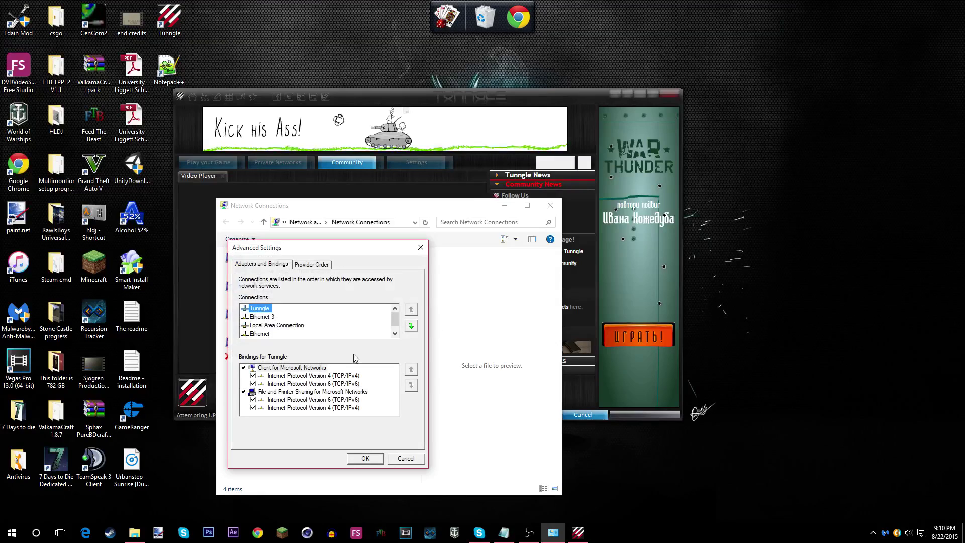
Step: Review the connection and provider orders, cancel Advanced Settings, and close Network Connections
click(276, 325)
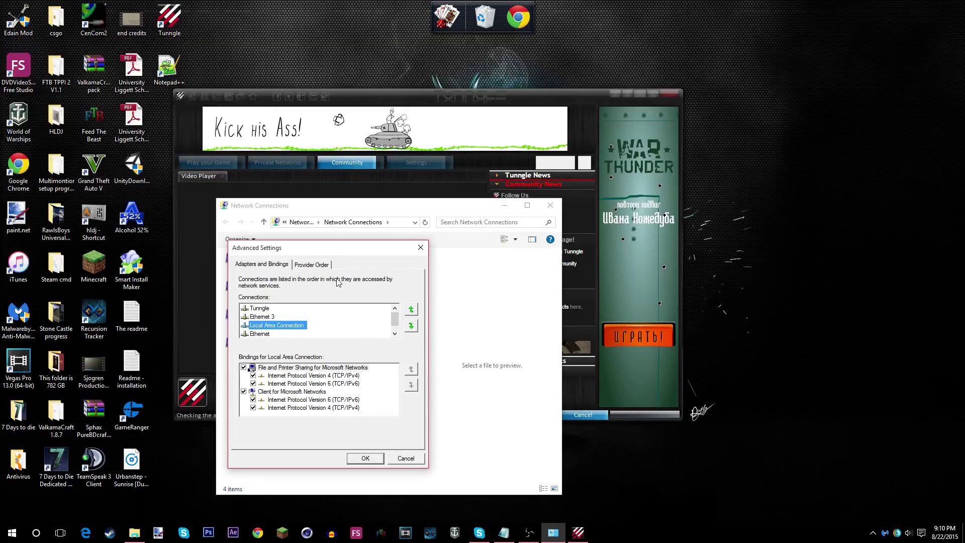
click(308, 266)
click(274, 264)
click(412, 462)
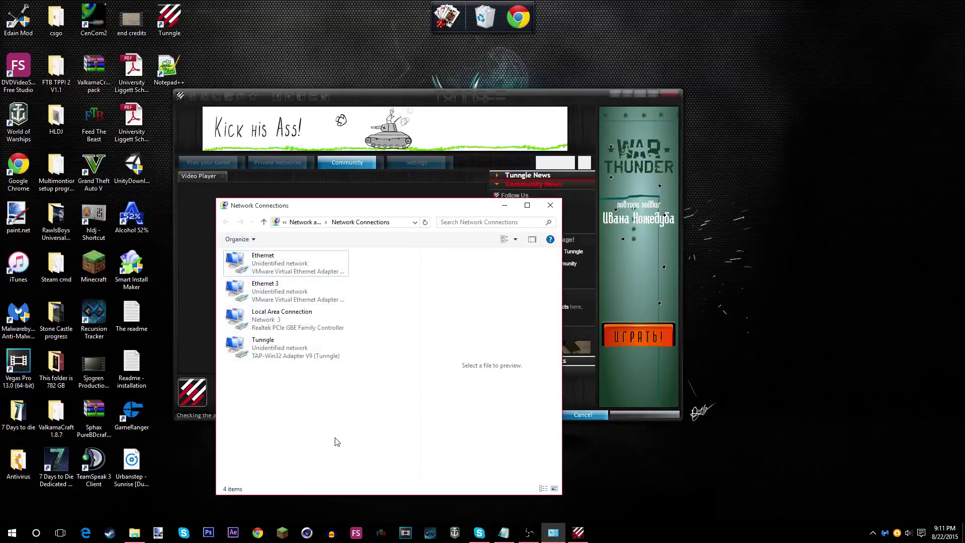
click(550, 206)
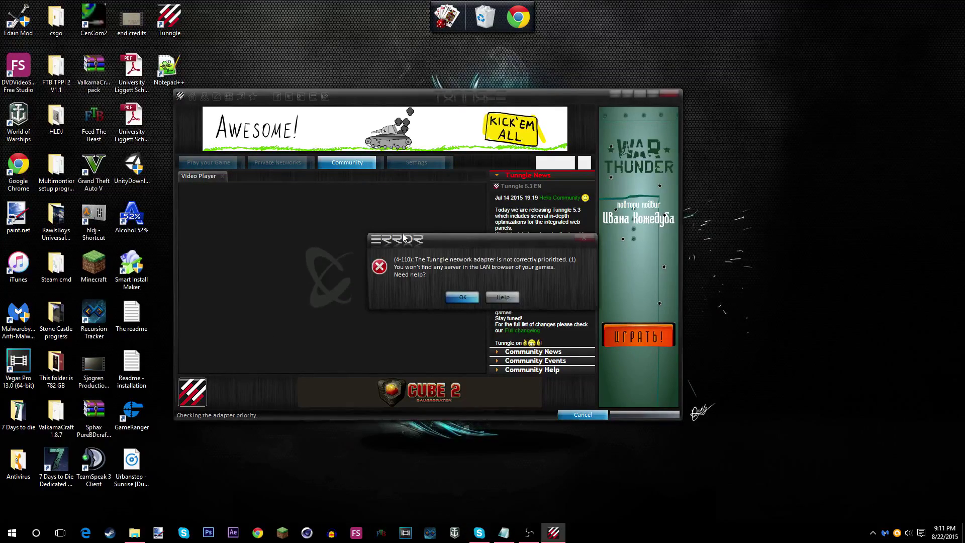
Step: Acknowledge the adapter-priority error, open Play your Game > List, and close the sponsor popup
drag(403, 237, 349, 212)
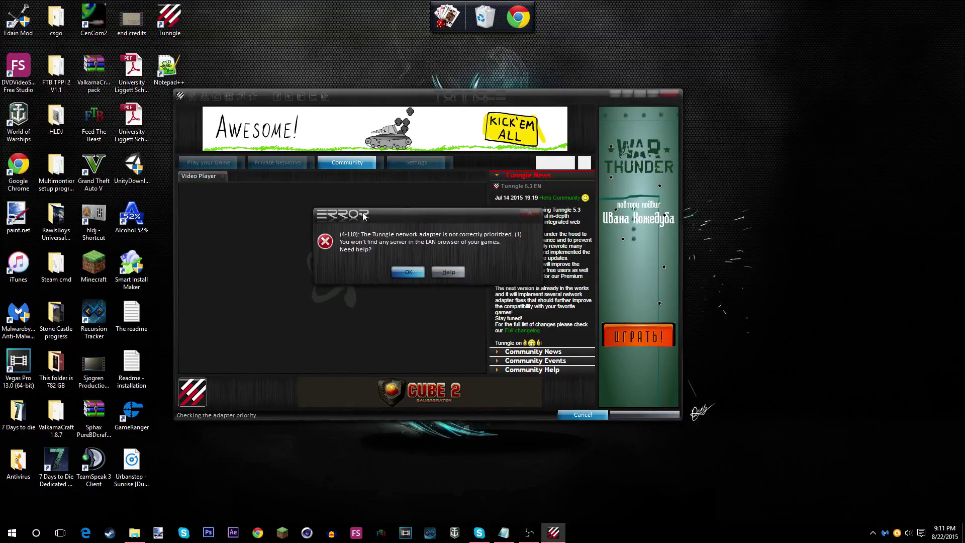
click(409, 271)
click(231, 162)
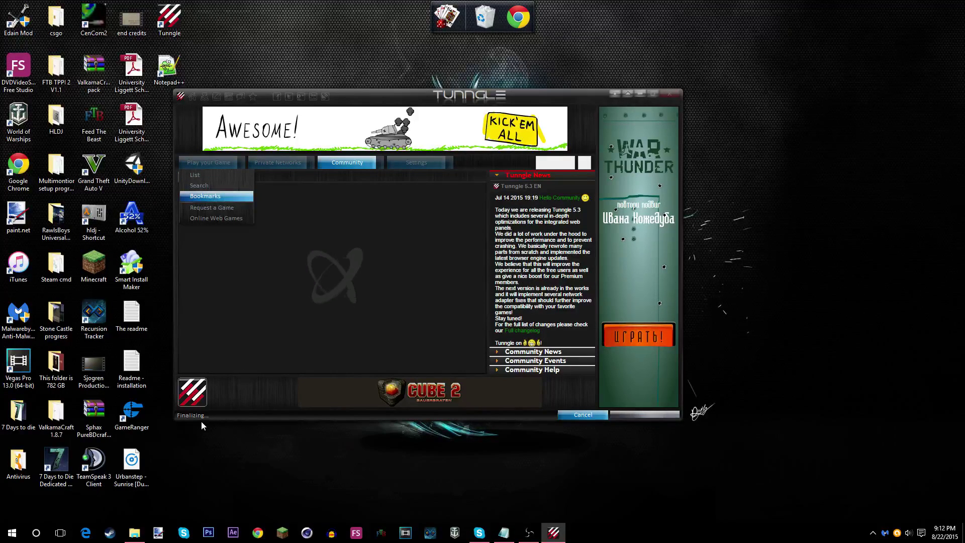
click(218, 175)
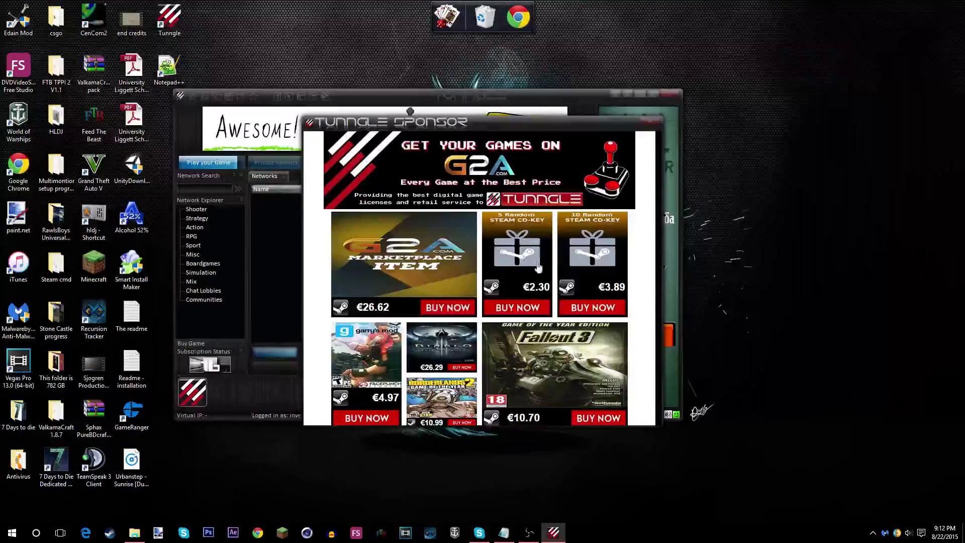
click(648, 122)
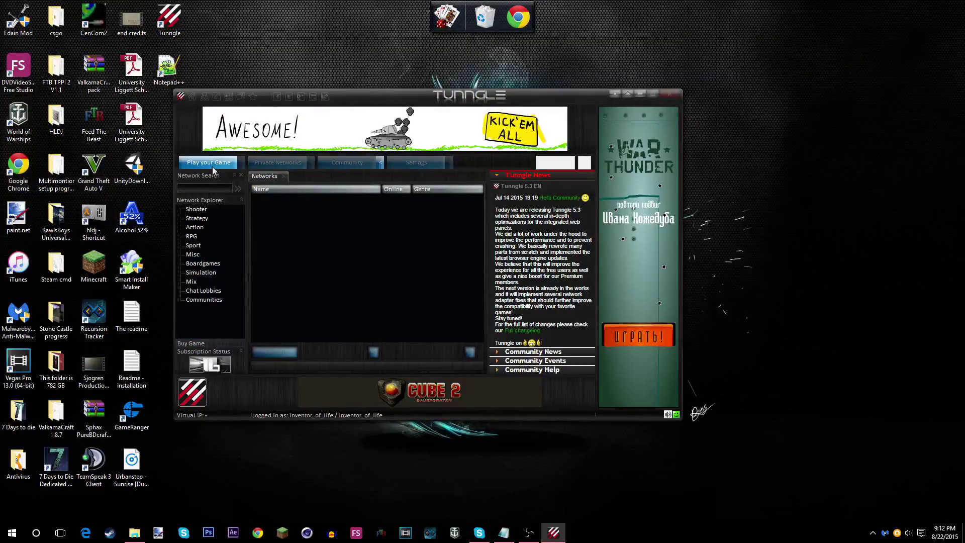
Step: Search networks for 'edain', join the Schlacht um Mittelerde 2 Edain Mod room, and start the Edain Mod launcher
click(217, 162)
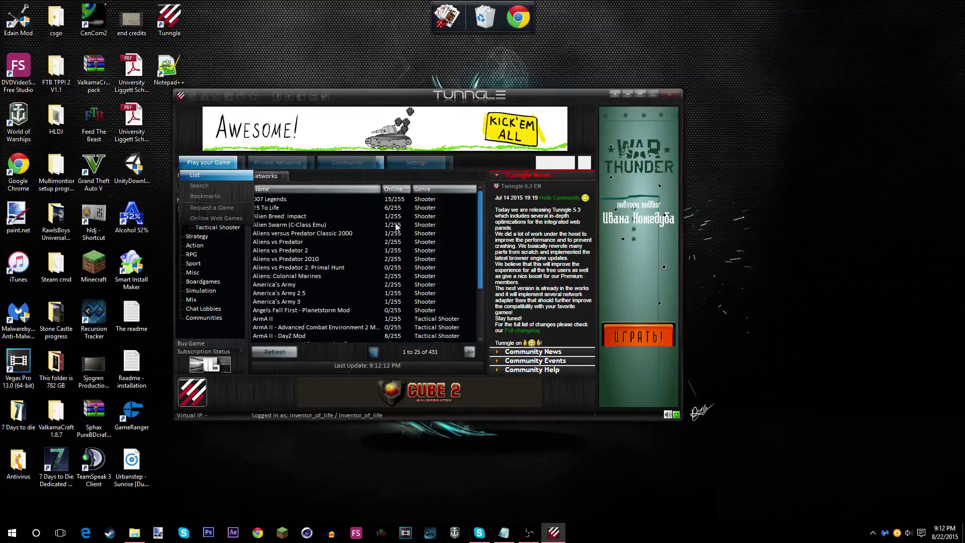
scroll(330, 319, down, 2)
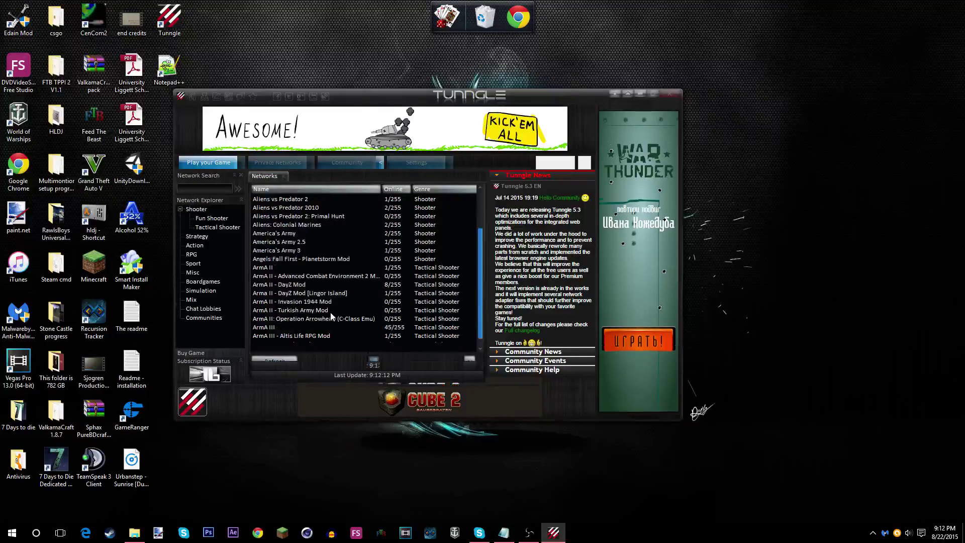
click(250, 181)
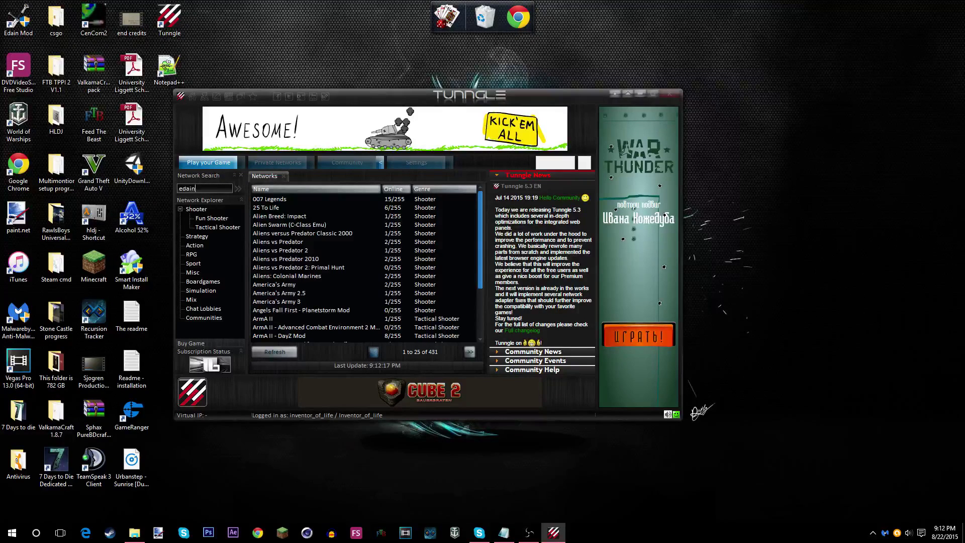
click(235, 191)
click(388, 207)
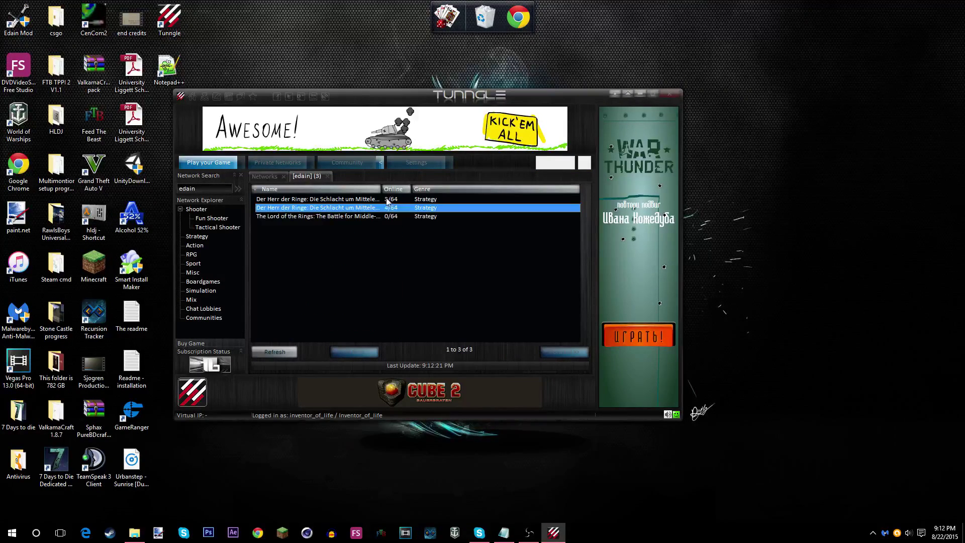
double_click(369, 208)
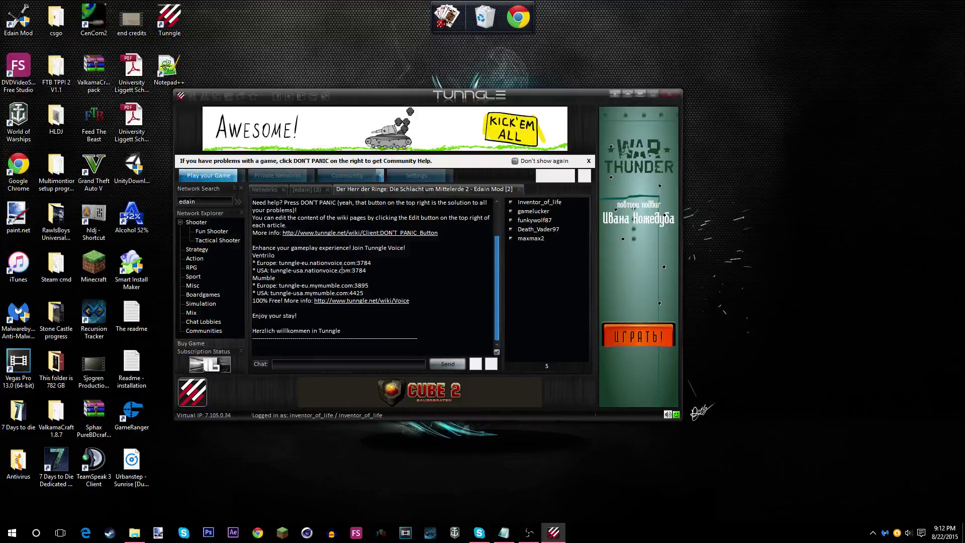
click(19, 19)
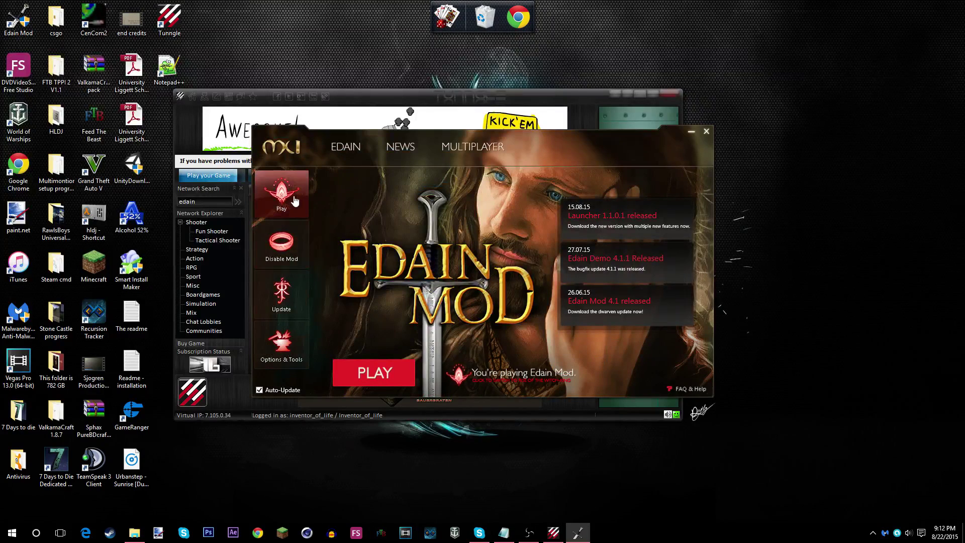
Step: Press Play in the Edain Mod launcher to start Battle for Middle-earth II
click(293, 200)
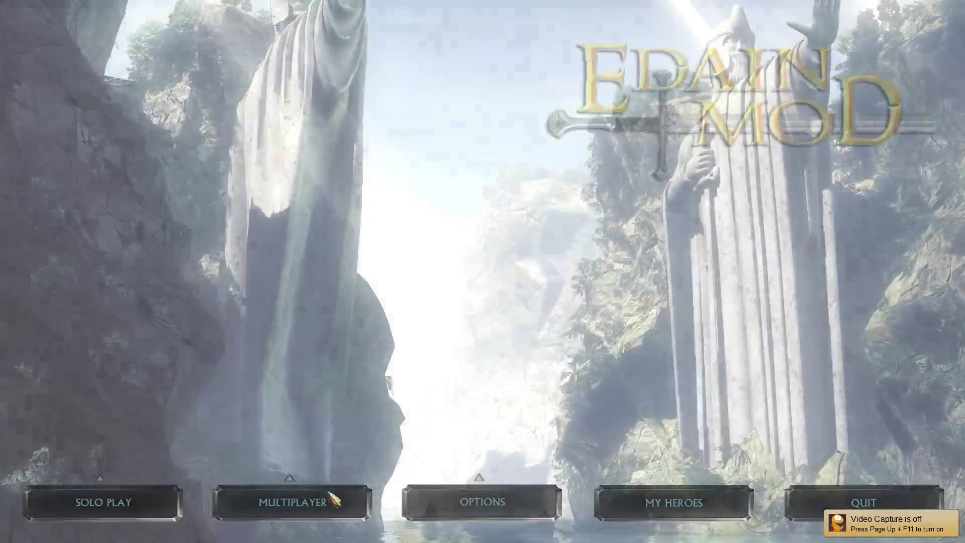
Step: Enter the Multiplayer Network lobby and send 'is someone in' in Tunngle chat
click(330, 497)
click(327, 366)
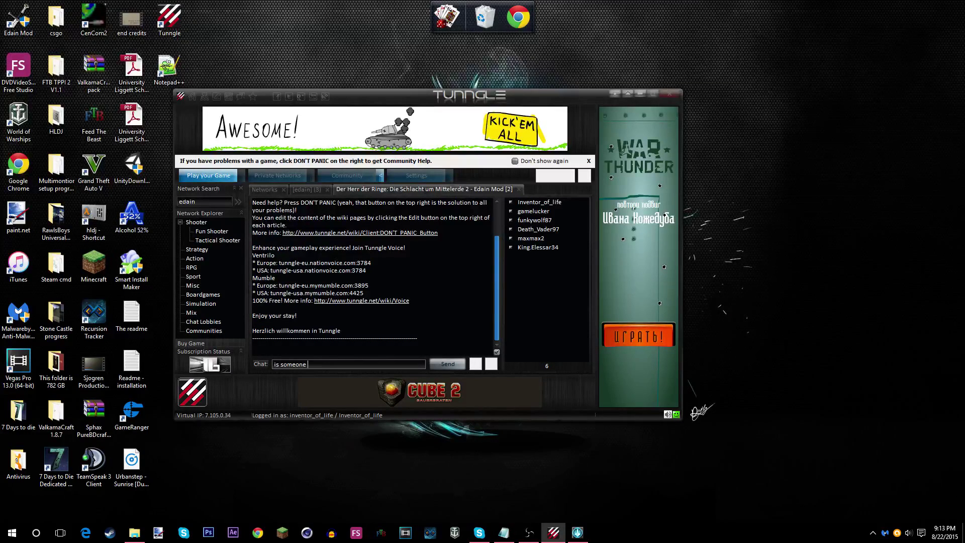
key(Return)
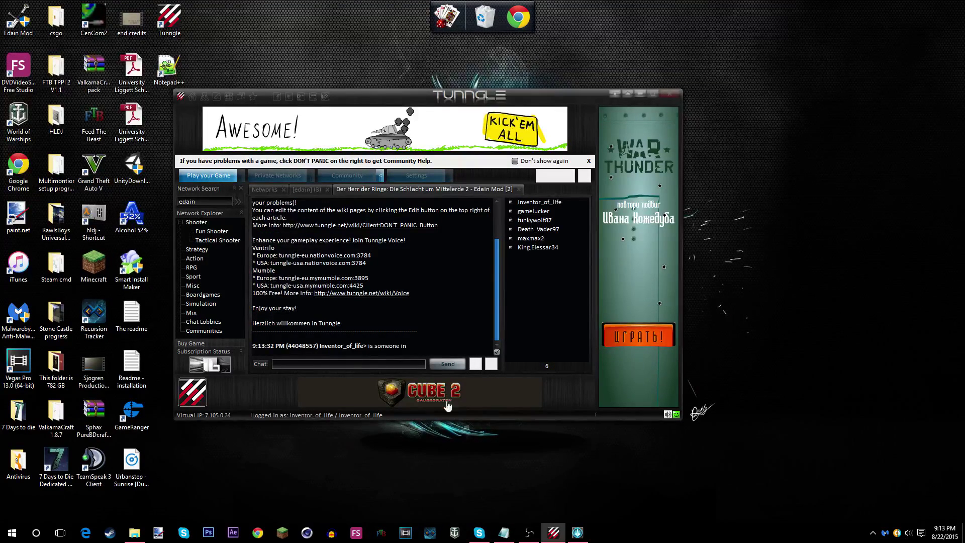
Step: Select the other player and reply 'Yes' in the game lobby chat
click(578, 534)
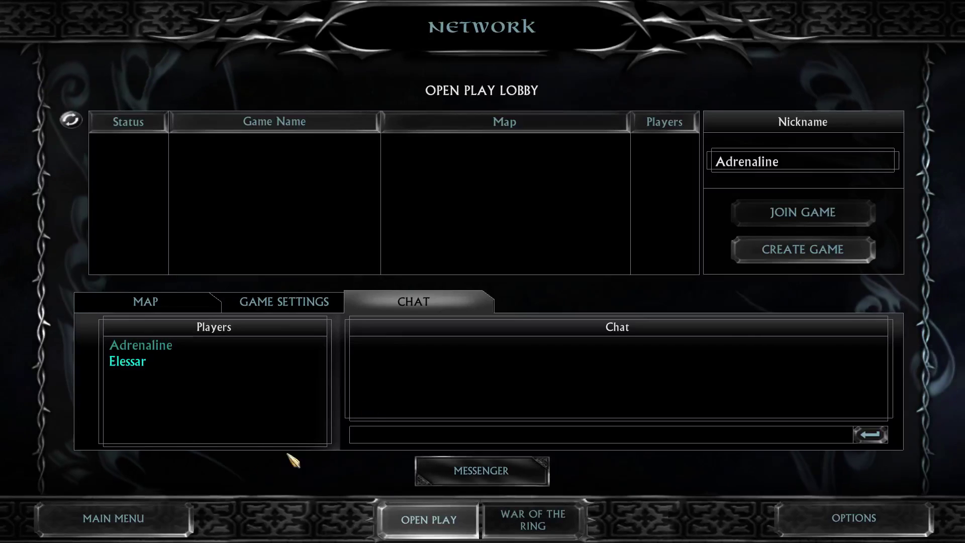
click(143, 362)
click(396, 436)
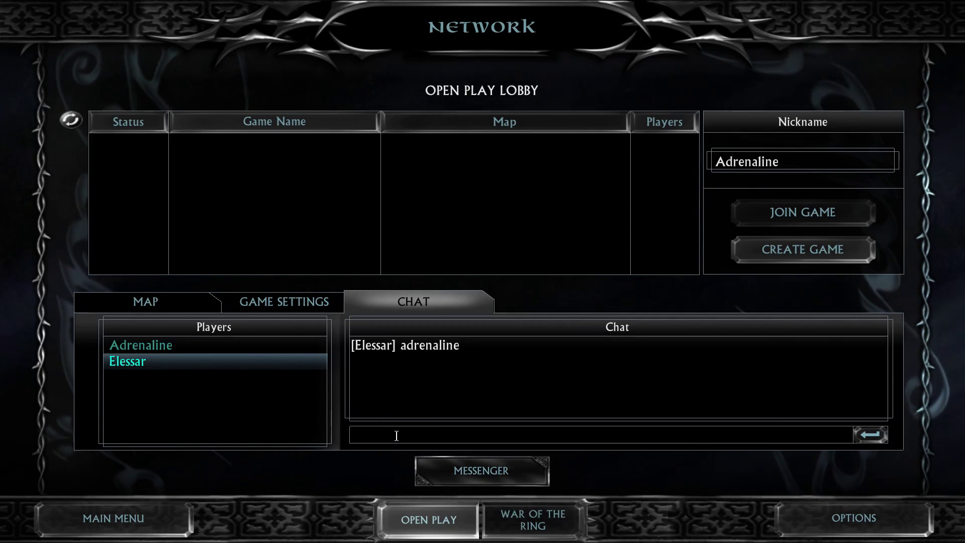
text(Yes)
key(Return)
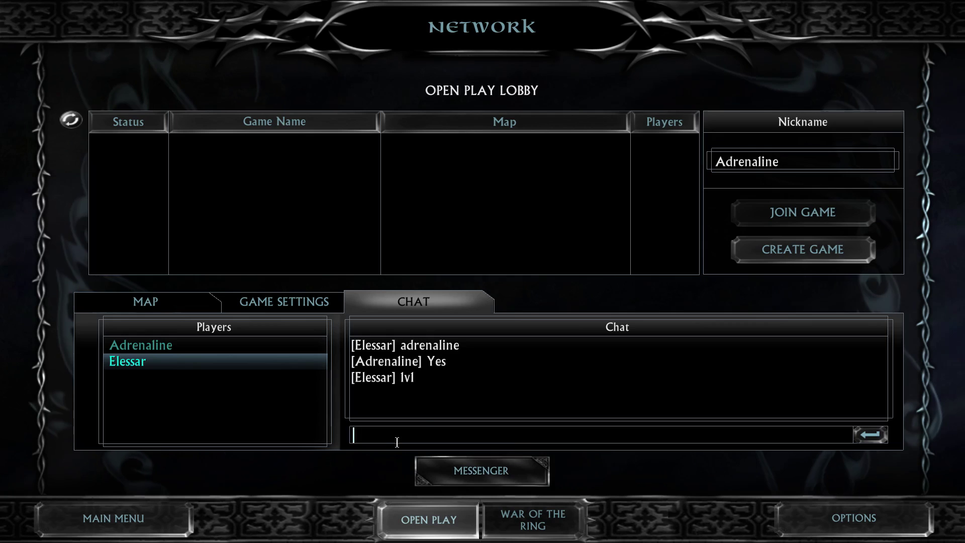
Step: Leave the network lobby and return to the game's main menu
click(270, 345)
click(482, 362)
click(162, 518)
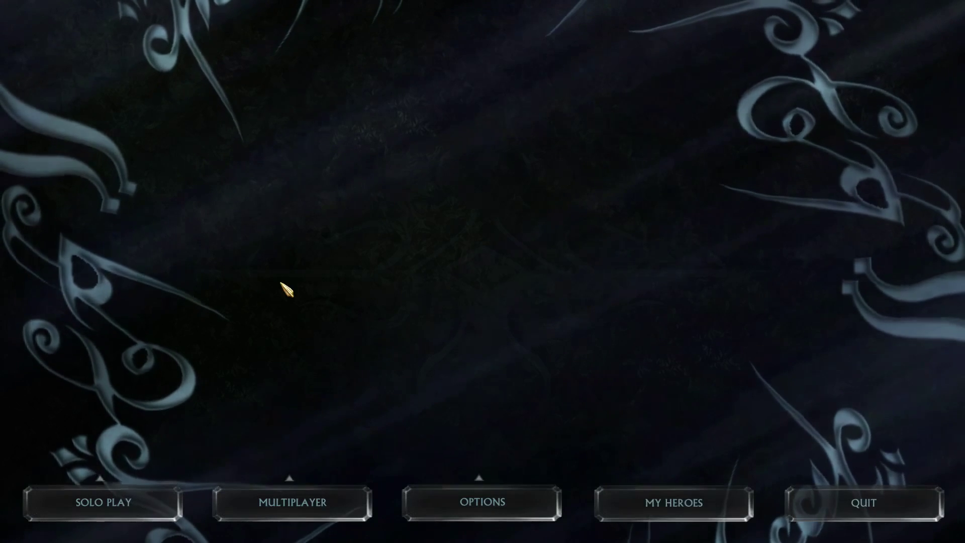
Step: Quit the game and drag the Tunngle Edain Mod room window further left
click(829, 500)
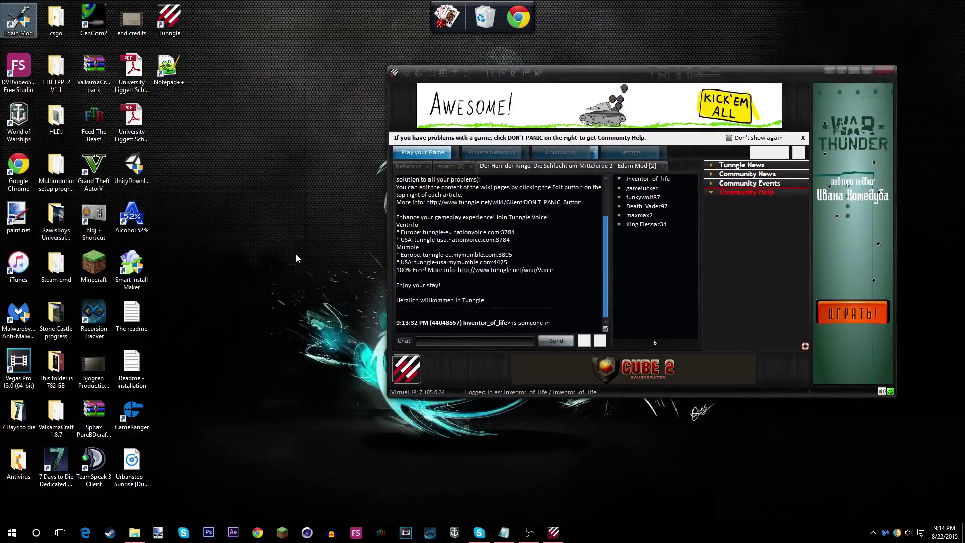
click(670, 223)
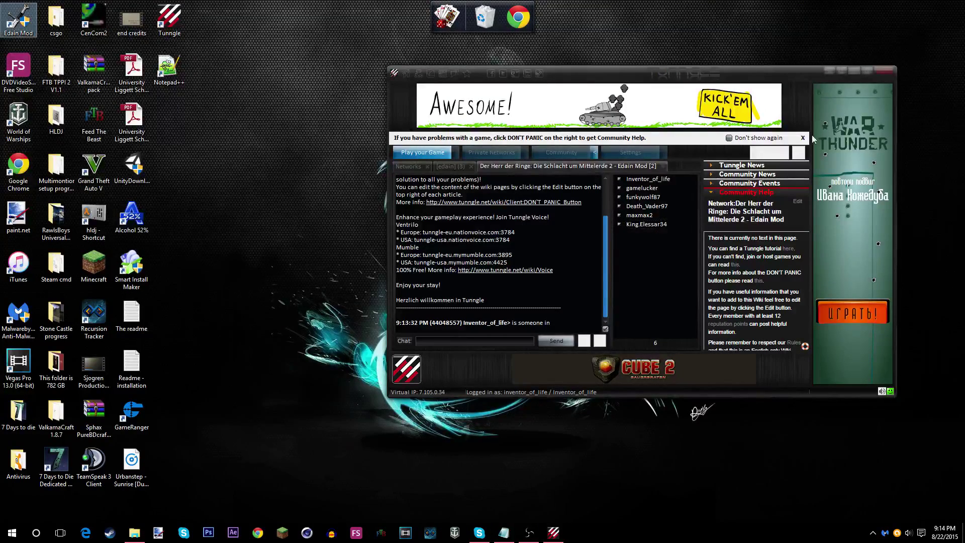
click(669, 224)
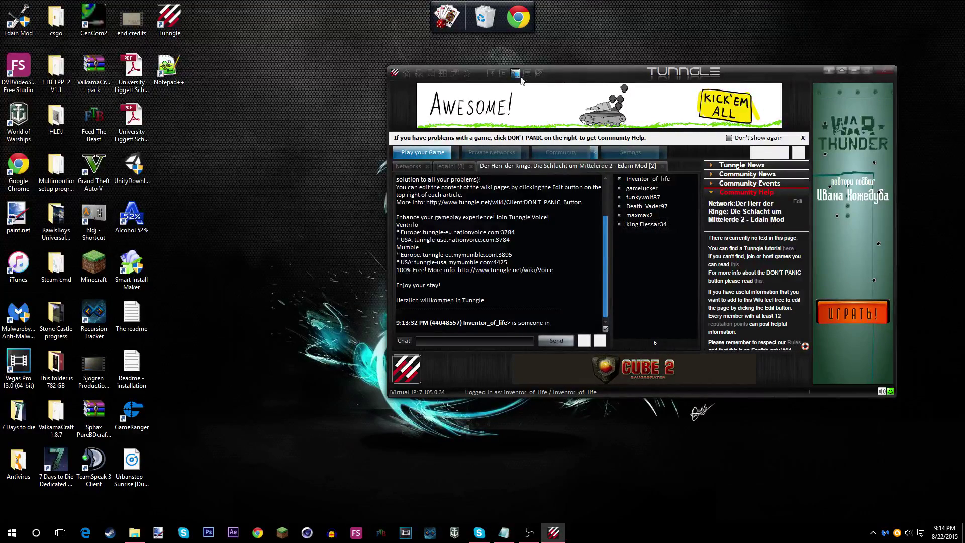
drag(521, 81, 338, 149)
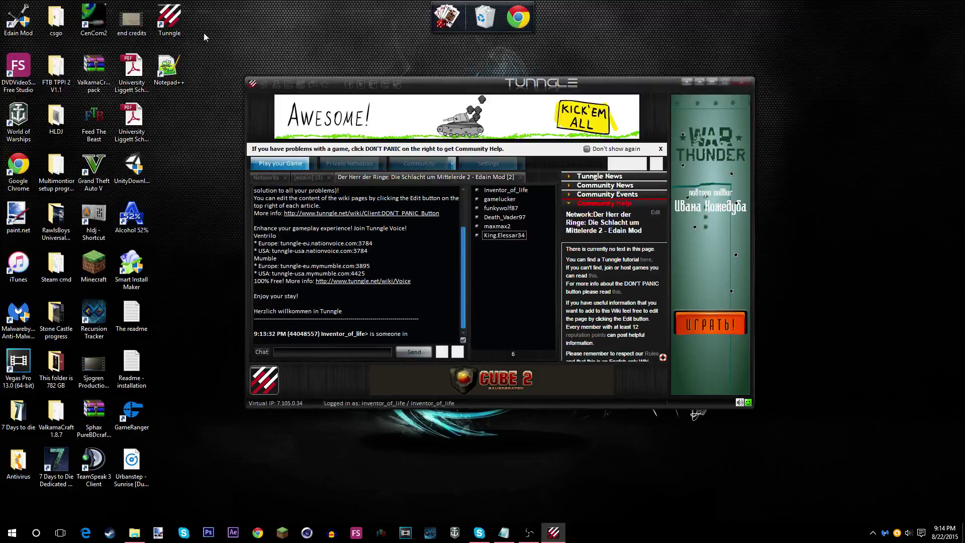
Step: Open Network Connections and its Advanced Settings adapter-order dialog
key(super)
text(net)
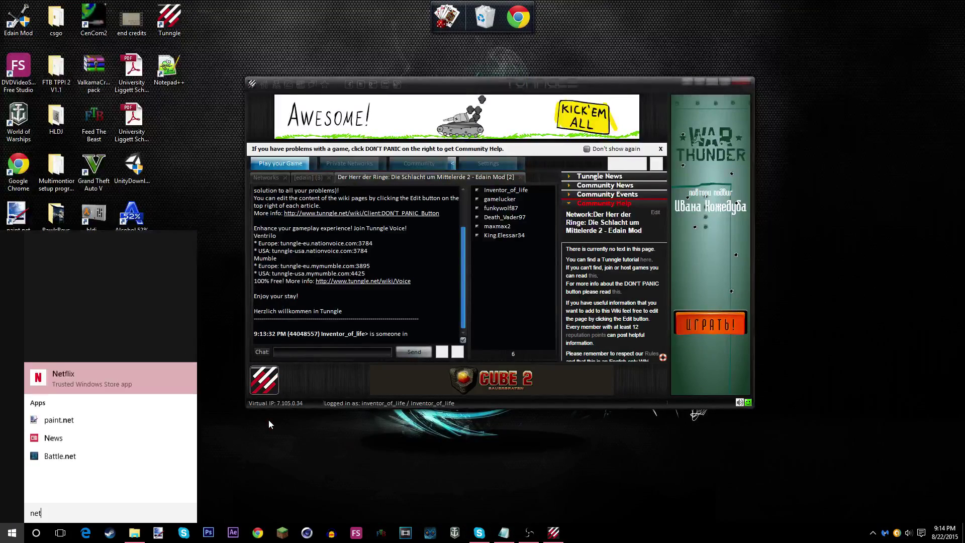
text(work c)
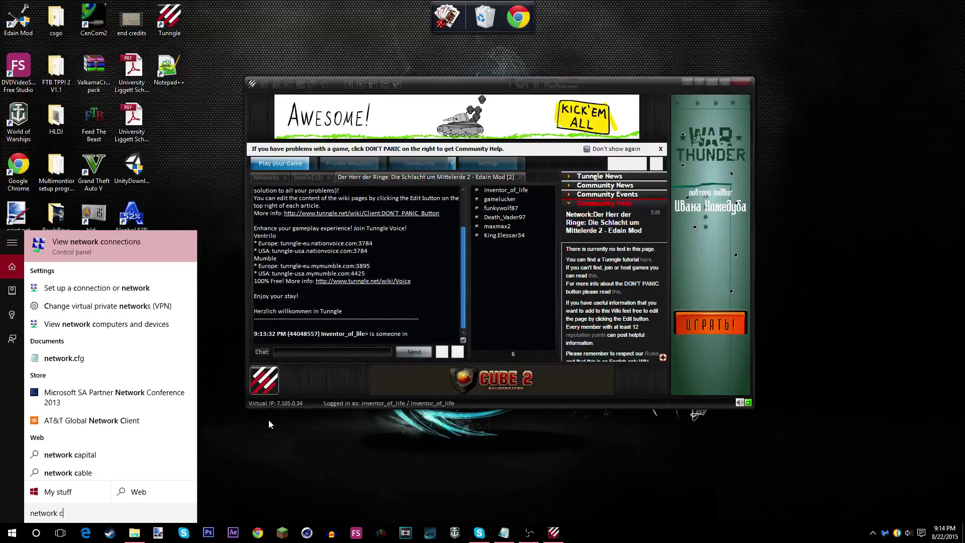
key(Return)
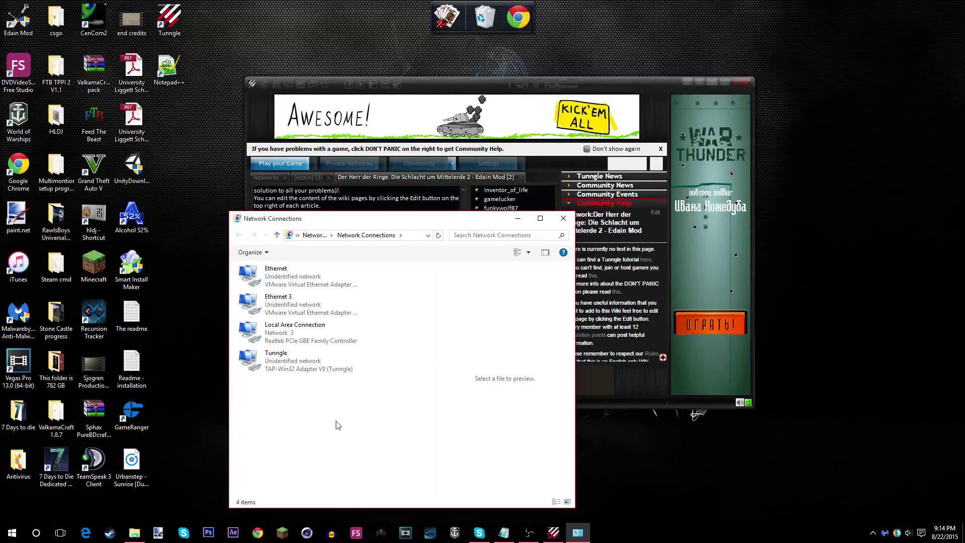
key(alt)
click(323, 250)
click(352, 300)
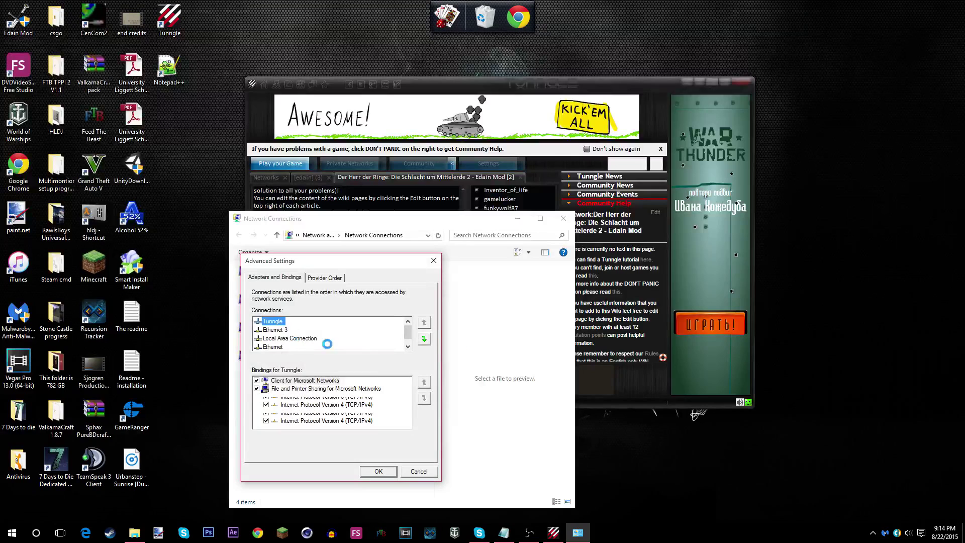
Step: Review Ethernet 3 and Local Area Connection in the order list, accept it, and close Network Connections
key(Down)
key(Down)
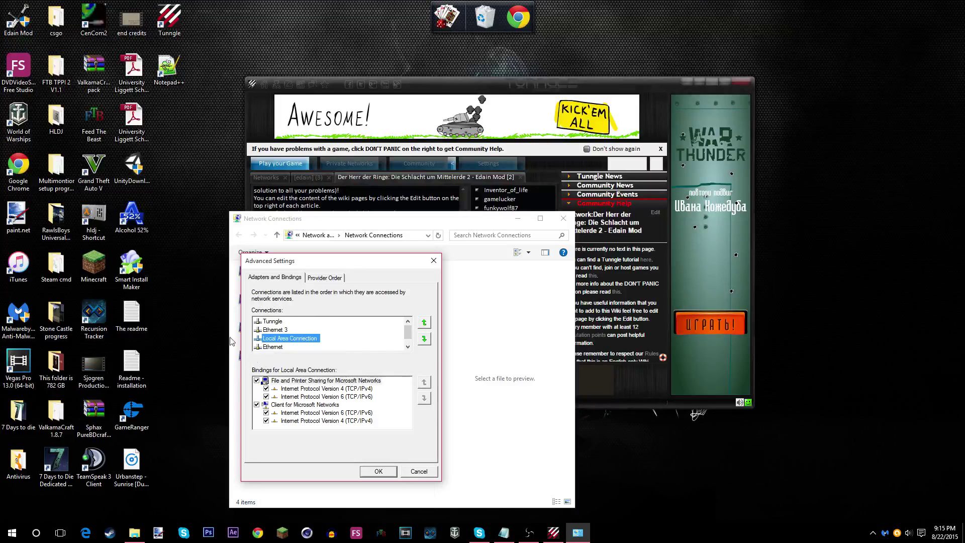
click(920, 534)
click(305, 342)
click(920, 532)
click(683, 490)
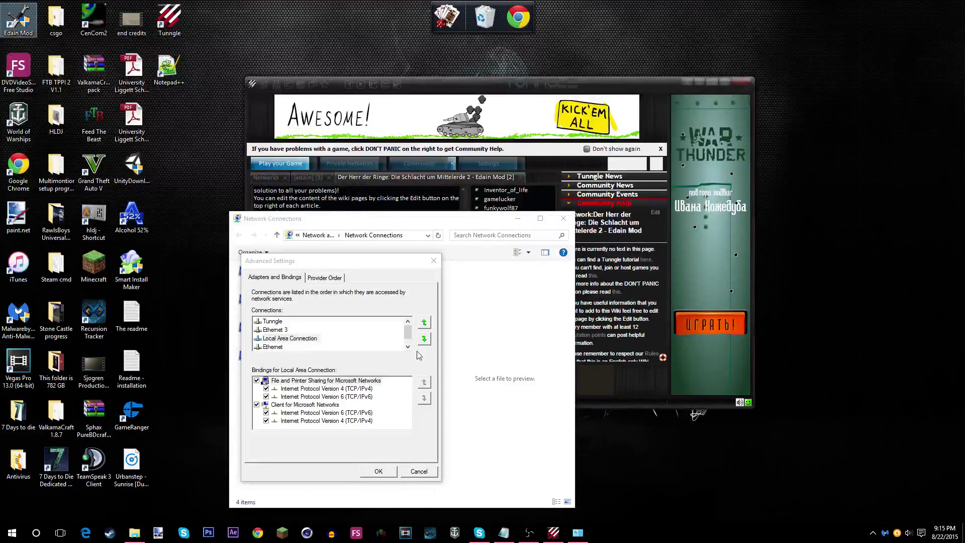
click(291, 339)
key(Up)
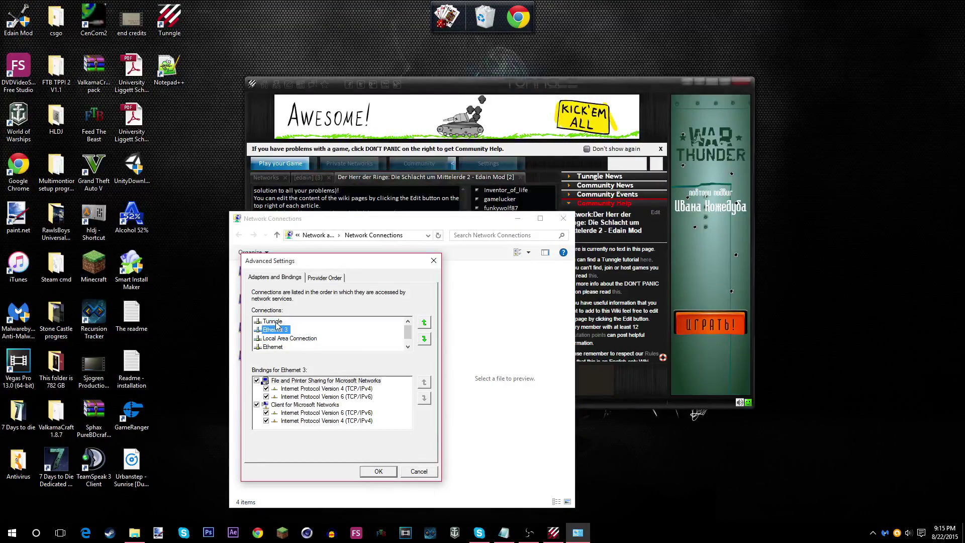
click(295, 339)
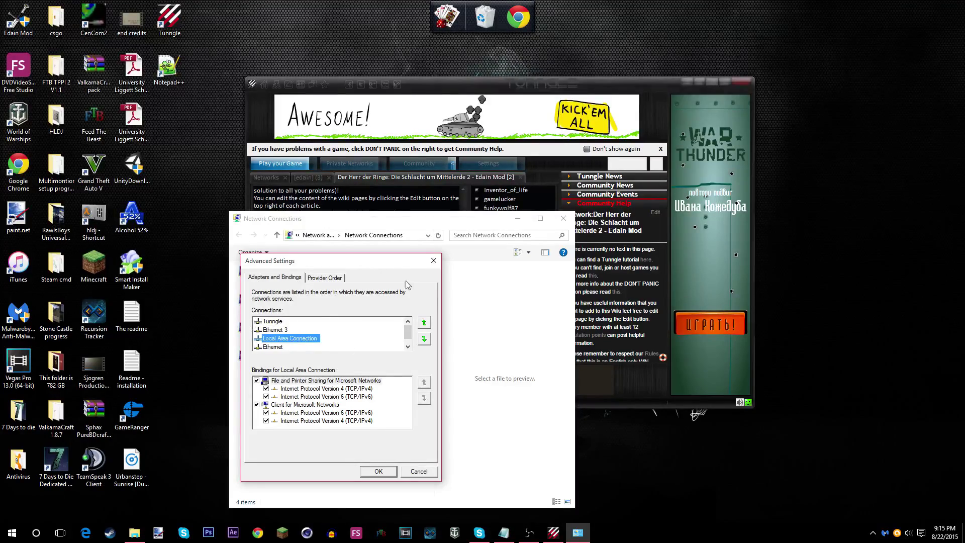
click(432, 262)
click(564, 218)
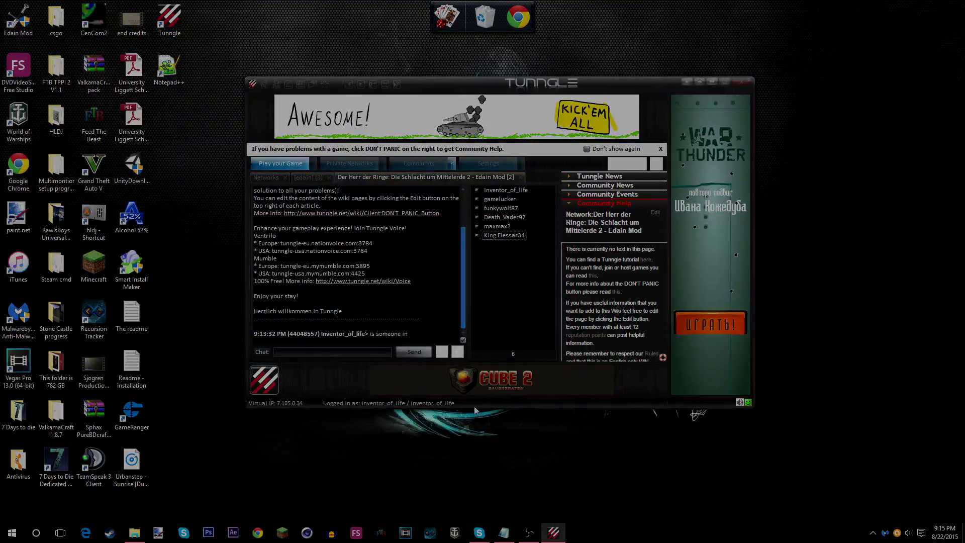